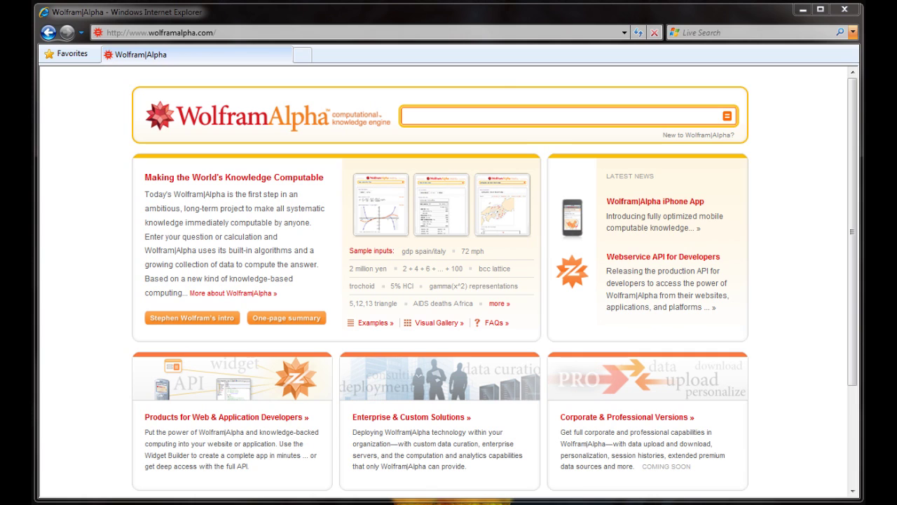
- Search 'new york city weather' and review current conditions, forecast and historical temperatures
click(424, 121)
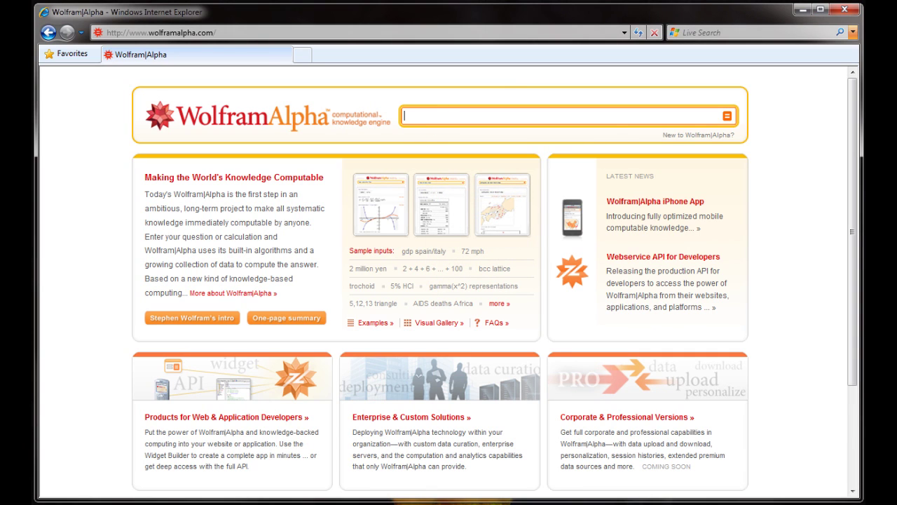
text(new york city weather)
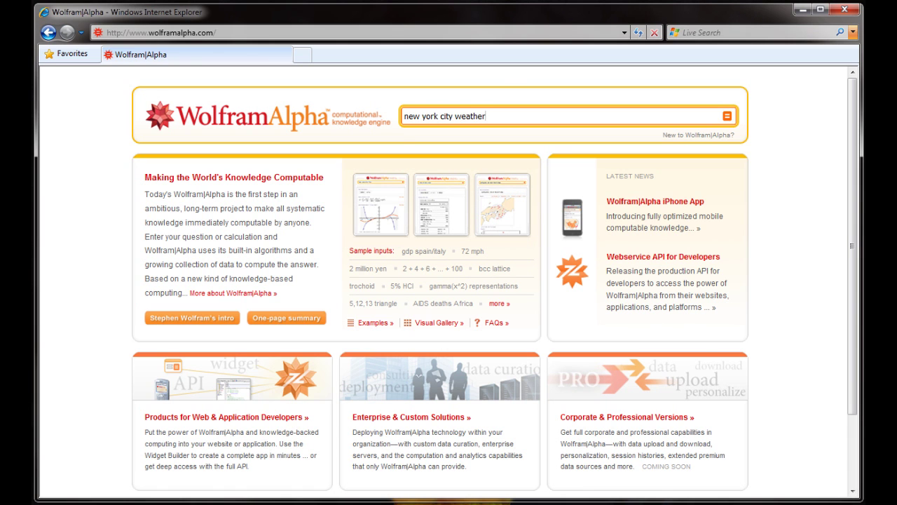
key(Return)
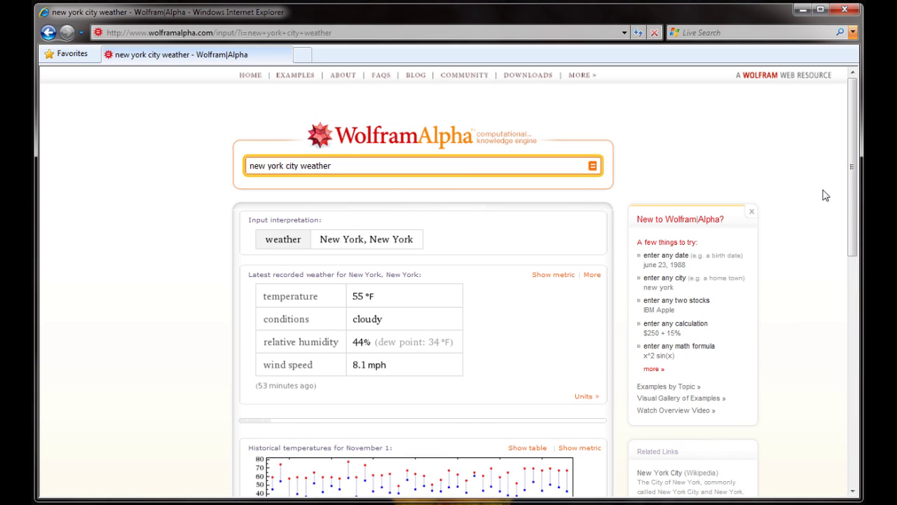
drag(851, 156, 851, 267)
scroll(852, 270, down, 2)
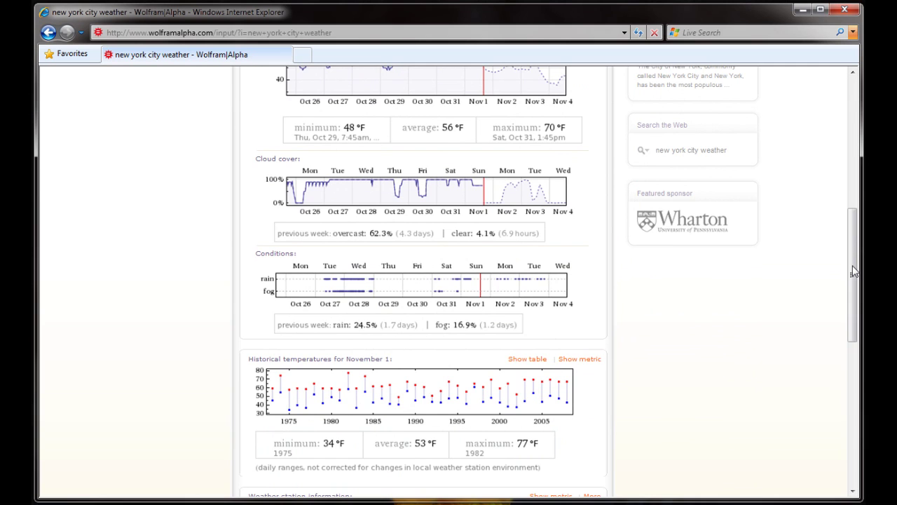
drag(854, 272, 854, 140)
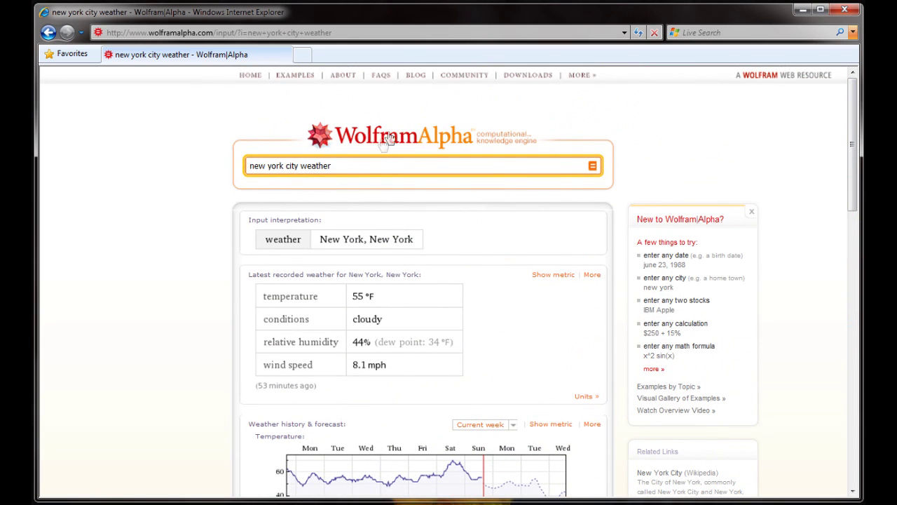
- Append 'april 2 1981' to the query to see New York's recorded weather history charts
click(377, 165)
text(april 2 1981)
key(Return)
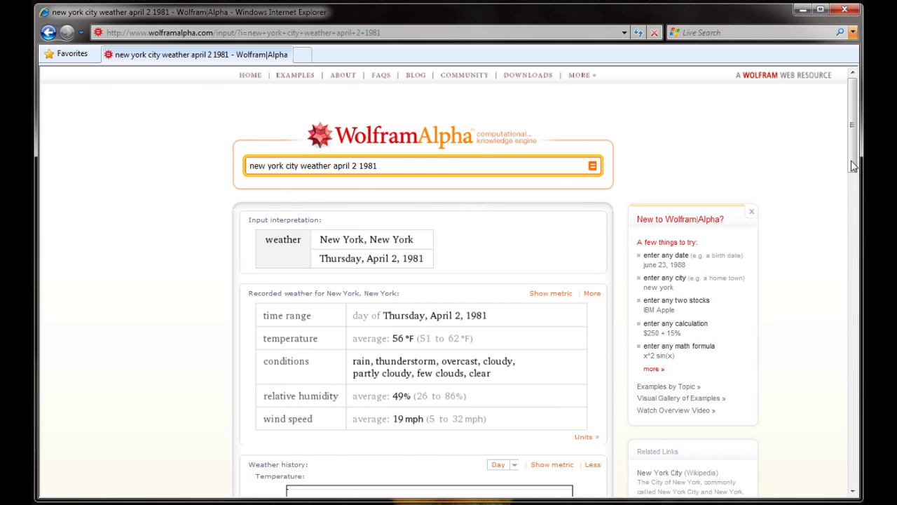
drag(852, 163, 854, 208)
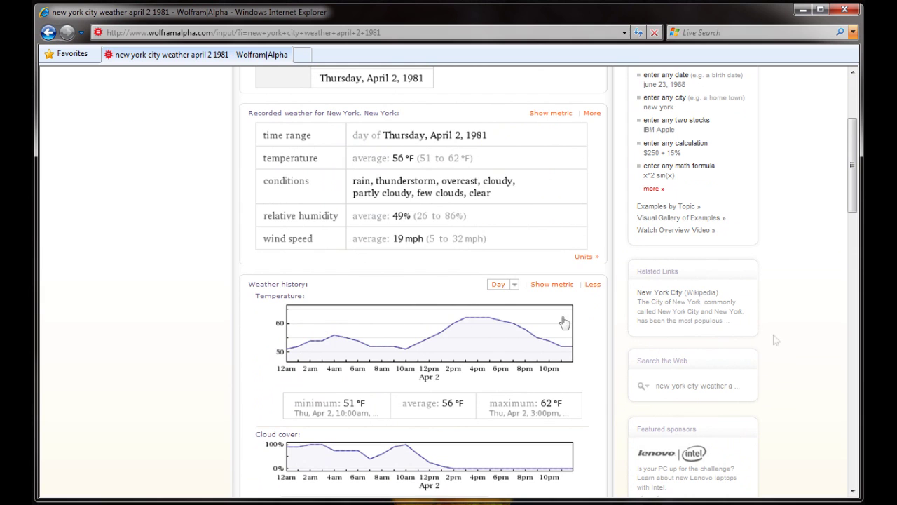
drag(850, 129, 855, 179)
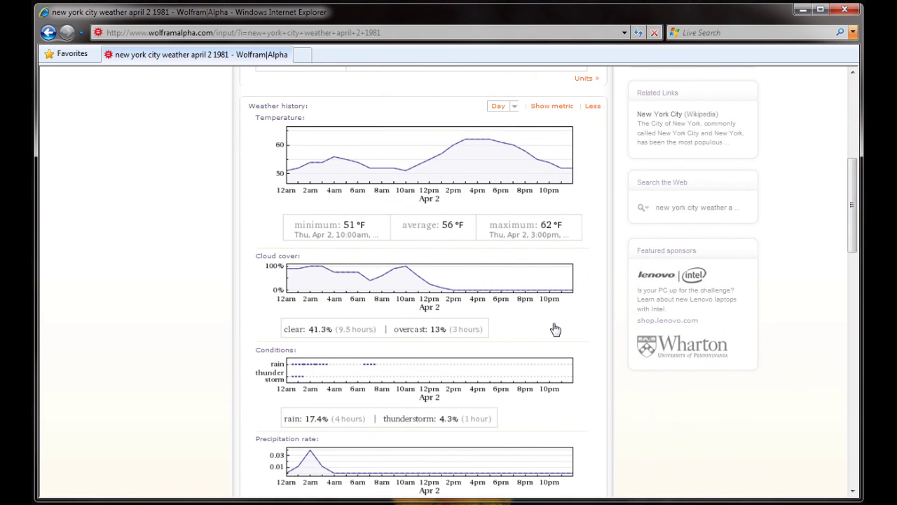
drag(852, 207, 854, 129)
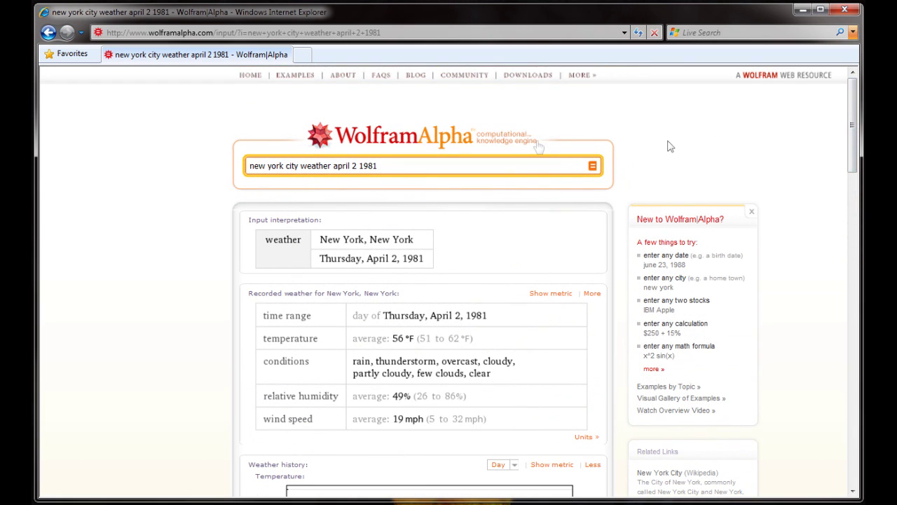
- Insert 'philadelphia' before 'weather' to compare both cities' April 2, 1981 weather
click(302, 165)
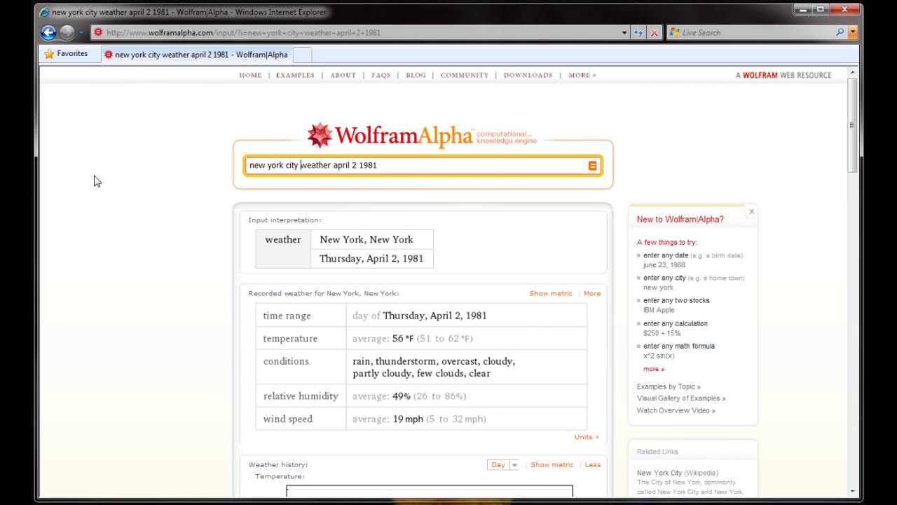
text(philadelphia)
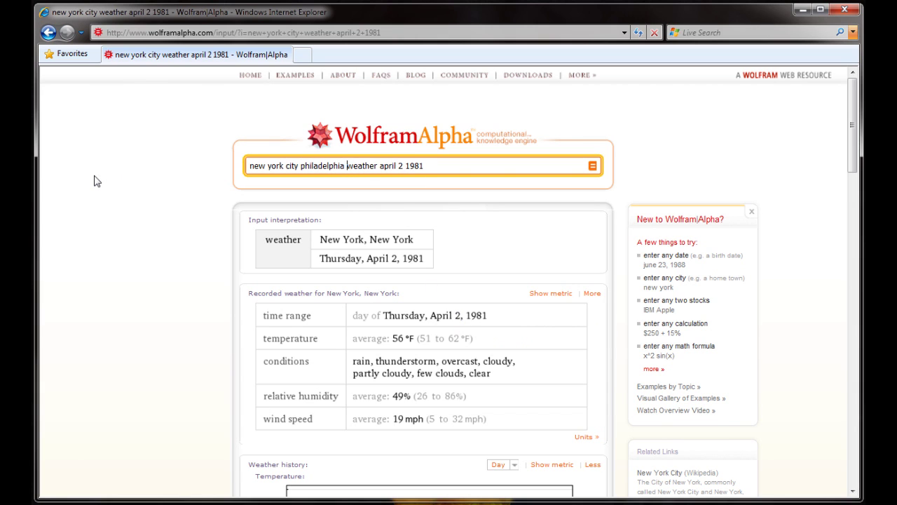
key(Return)
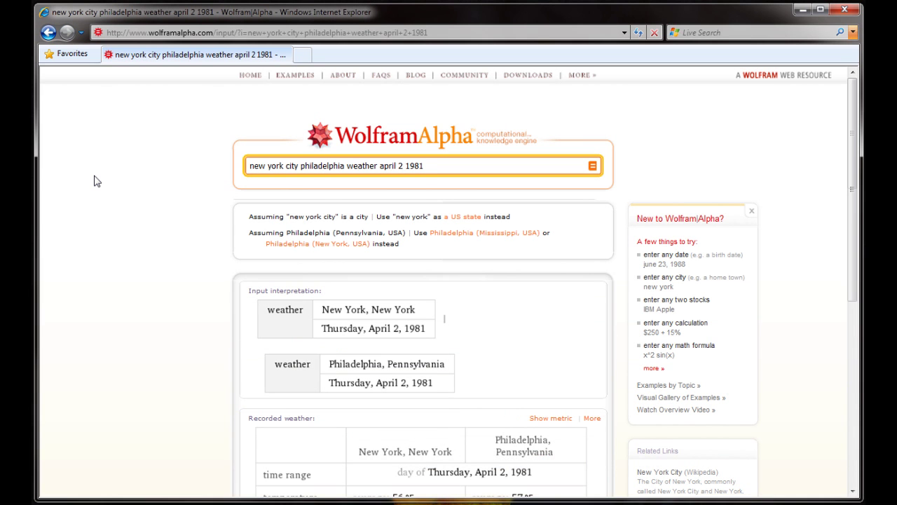
mouse_move(853, 129)
mouse_down()
mouse_move(848, 278)
mouse_move(849, 120)
mouse_up()
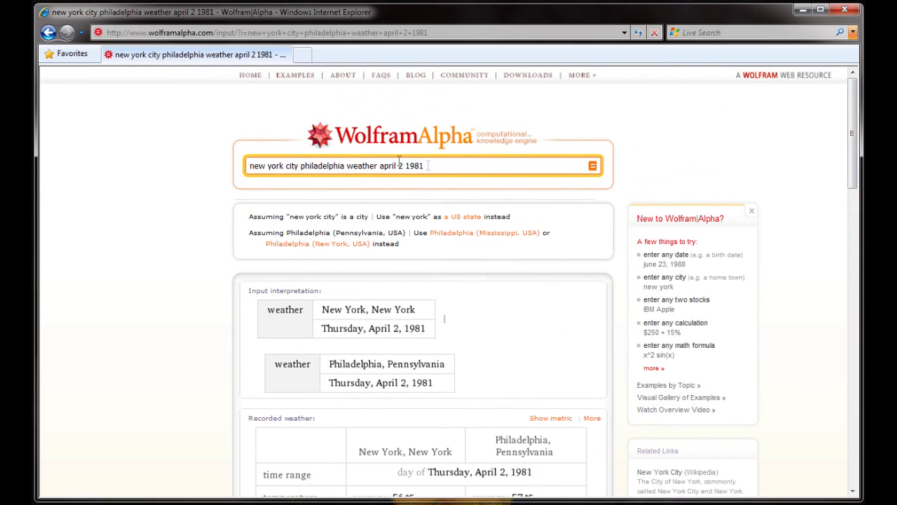
- Replace the query with '499 british pounds' to get its US dollar value ($819.86)
drag(429, 165, 220, 168)
key(BackSpace)
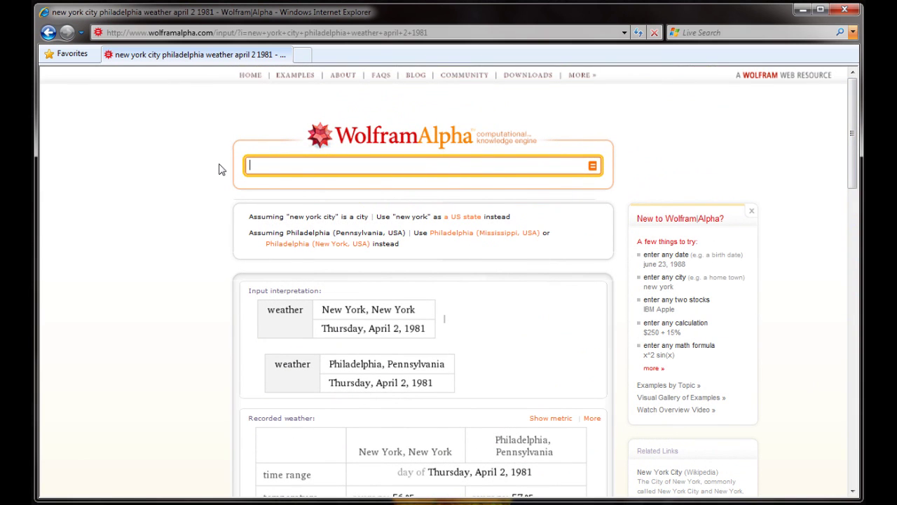
text(499 british pounds)
key(Return)
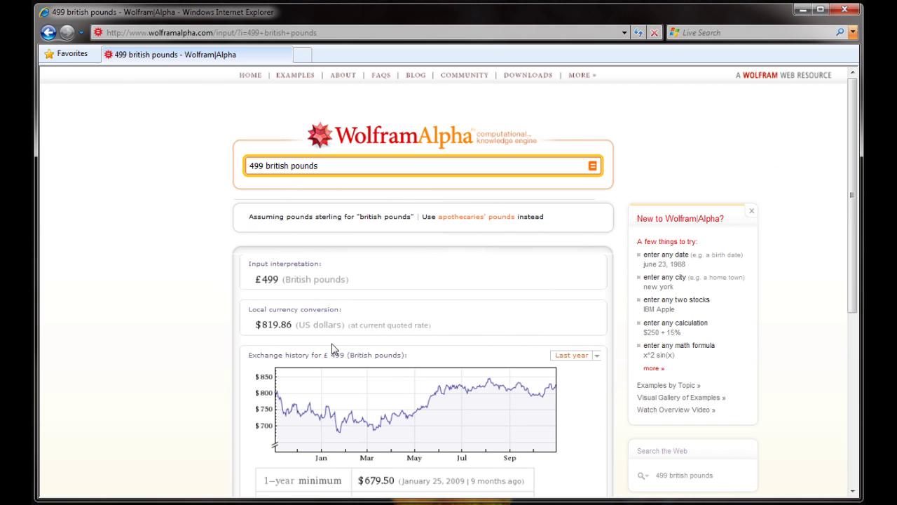
scroll(845, 190, down, 3)
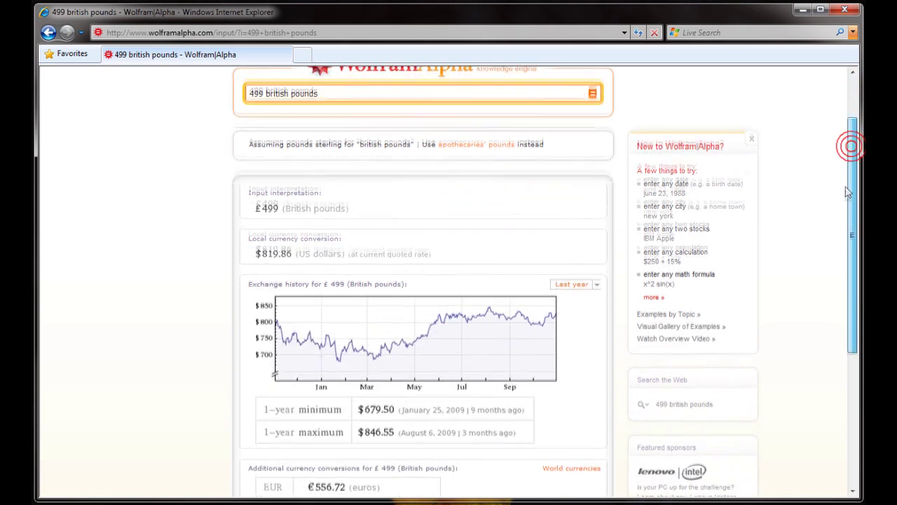
- Switch the exchange history chart to a 10-year period
click(597, 256)
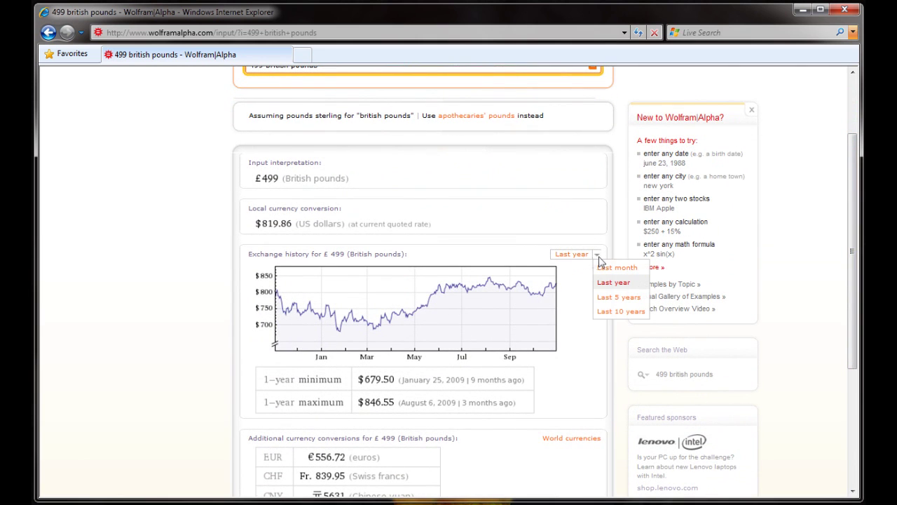
click(612, 313)
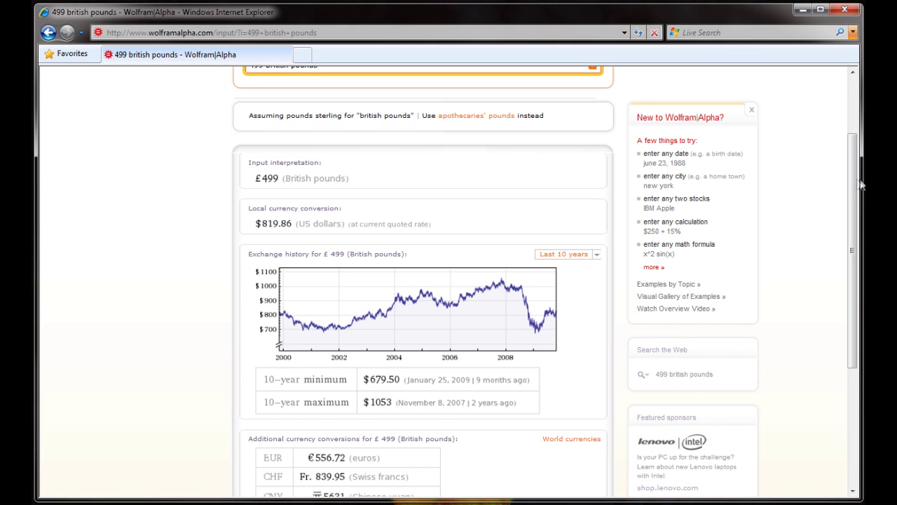
drag(855, 184, 850, 246)
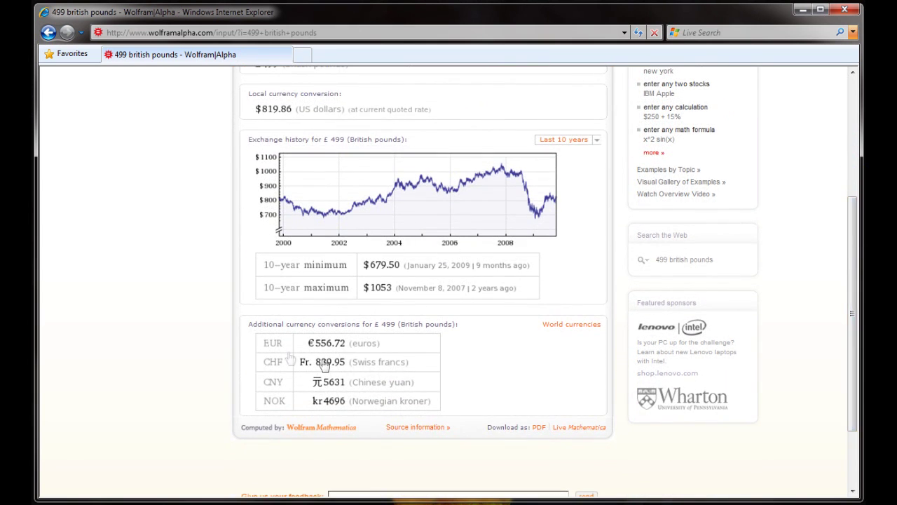
mouse_move(766, 333)
scroll(800, 340, up, 5)
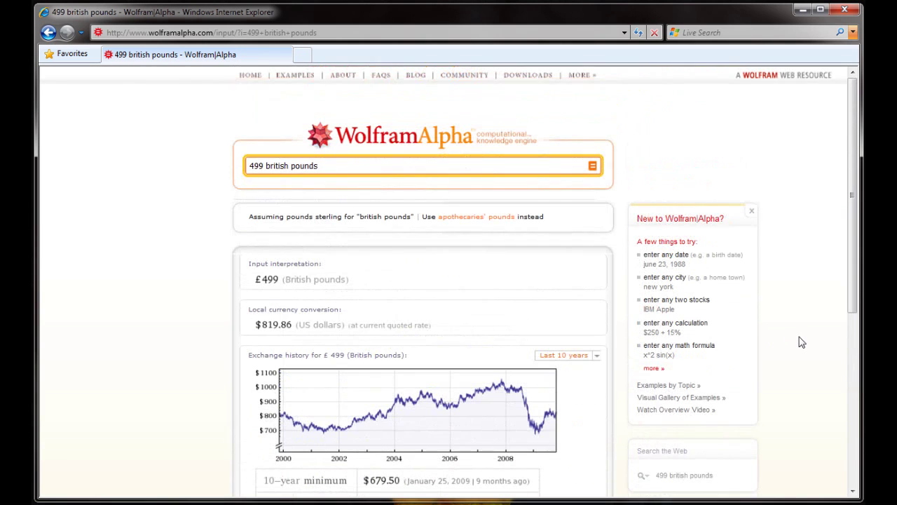
- Replace the query with 'whole milk banana cereal' and review individual and total nutrition facts
click(347, 167)
key(BackSpace)
text(whole milk banana cere)
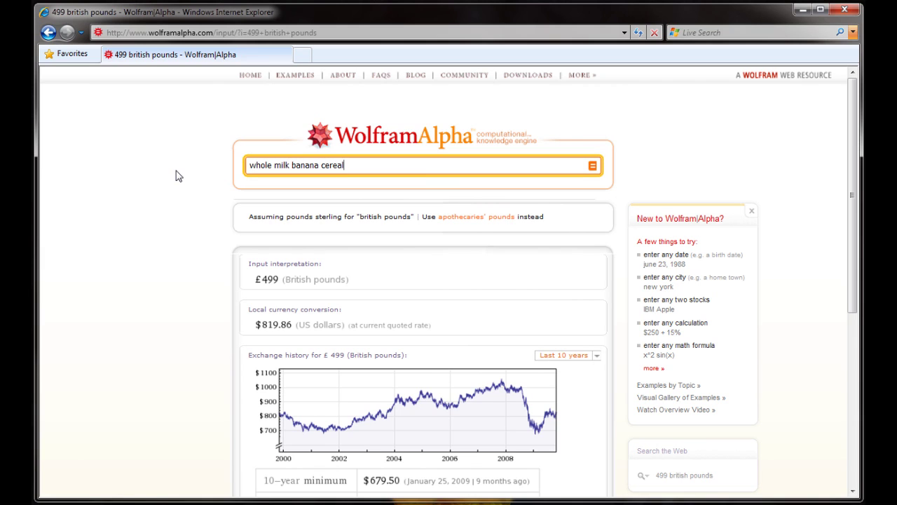
text(al)
key(Return)
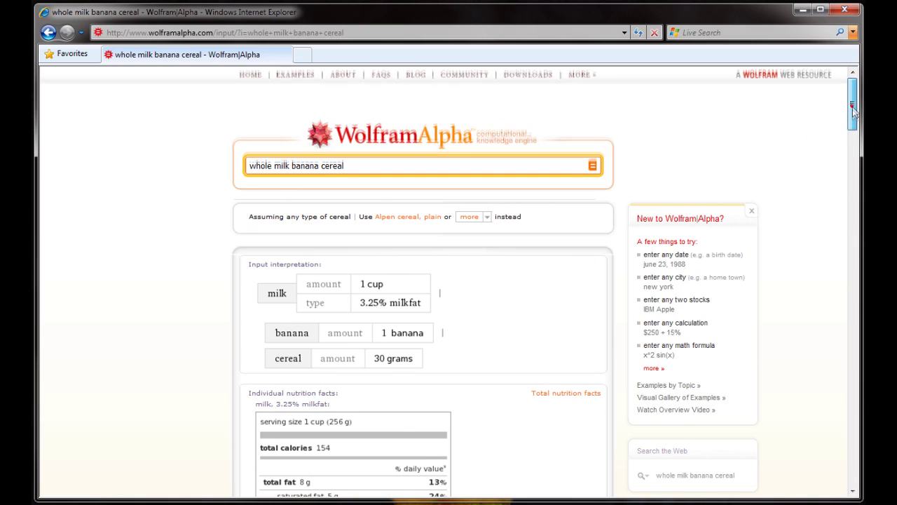
drag(853, 109, 857, 135)
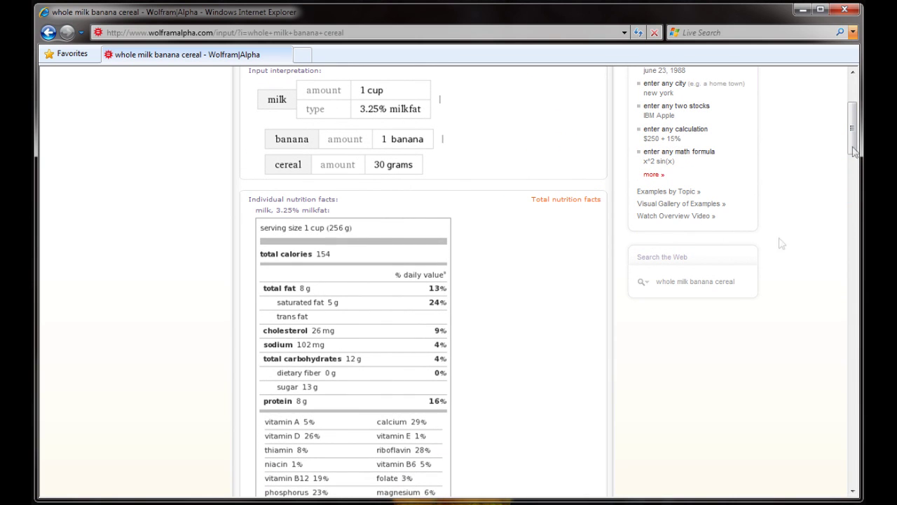
scroll(544, 366, up, 3)
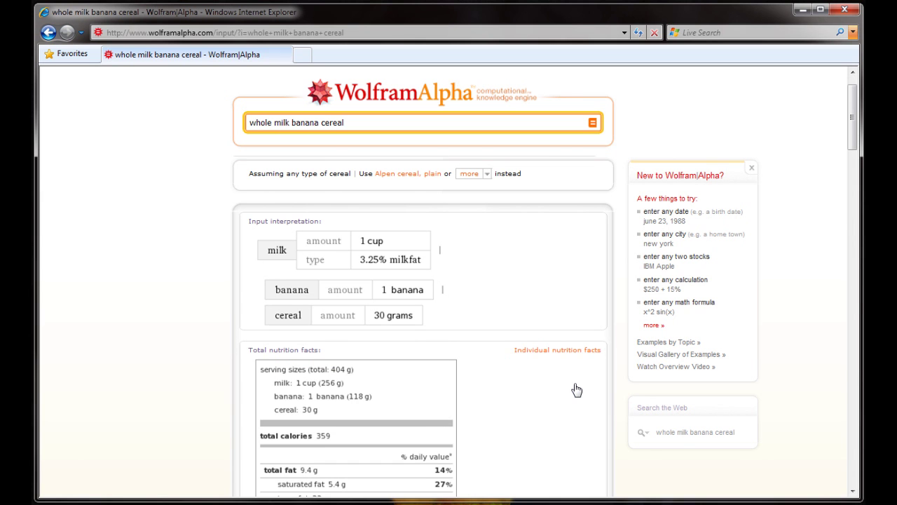
drag(850, 148, 852, 174)
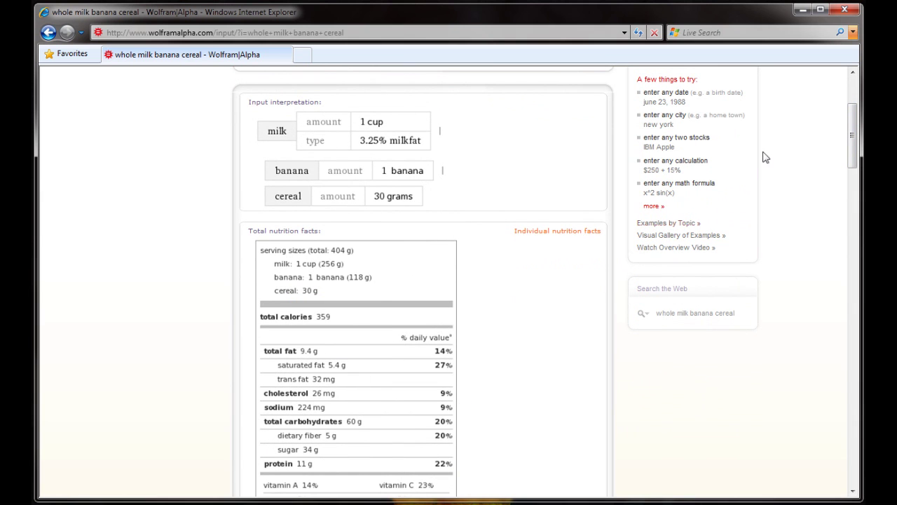
drag(852, 136, 864, 269)
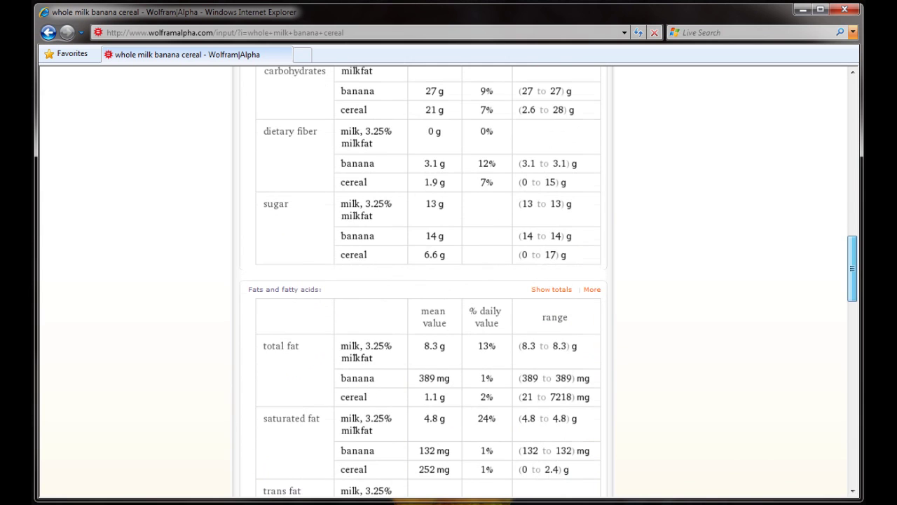
scroll(332, 330, up, 10)
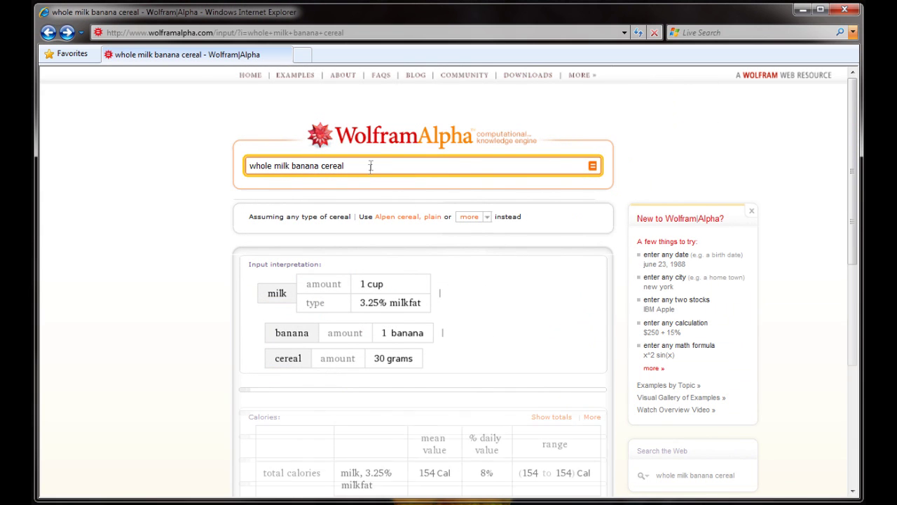
- Replace the query with 'gdp france' to get France's GDP
click(371, 166)
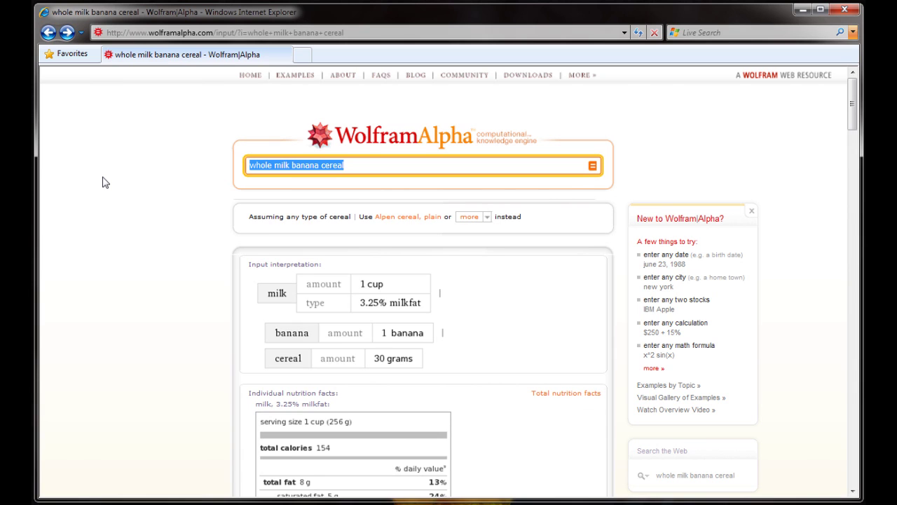
text(gdp france)
key(Return)
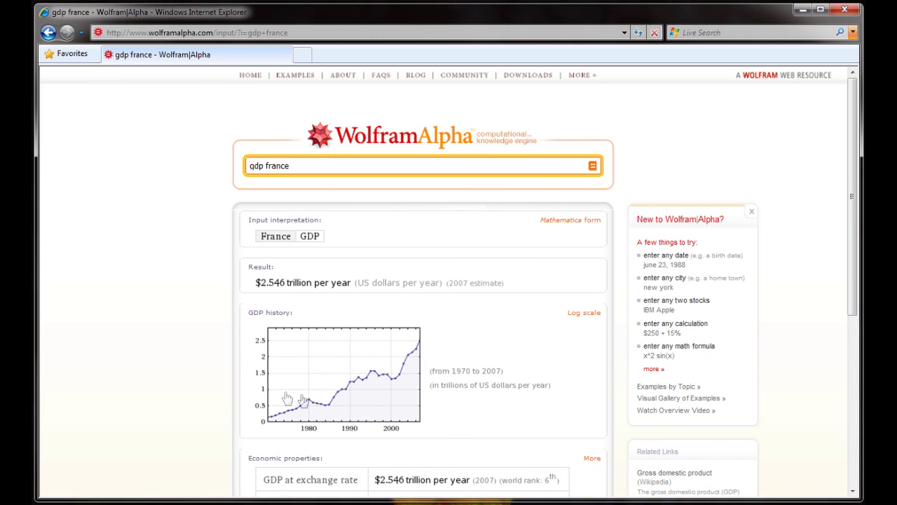
- Toggle the GDP history chart to log scale and back to linear, then view economic properties
click(592, 315)
scroll(588, 358, down, 3)
scroll(591, 370, up, 3)
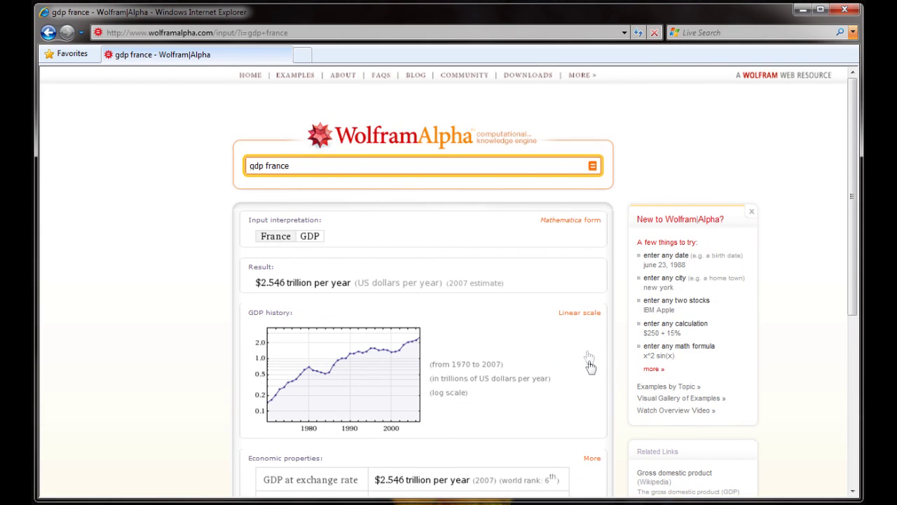
click(581, 313)
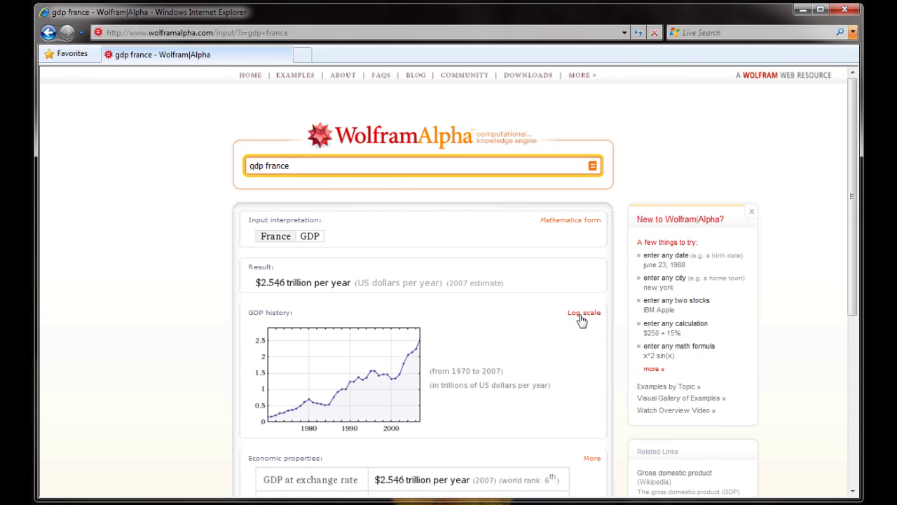
scroll(615, 383, down, 3)
scroll(610, 382, down, 3)
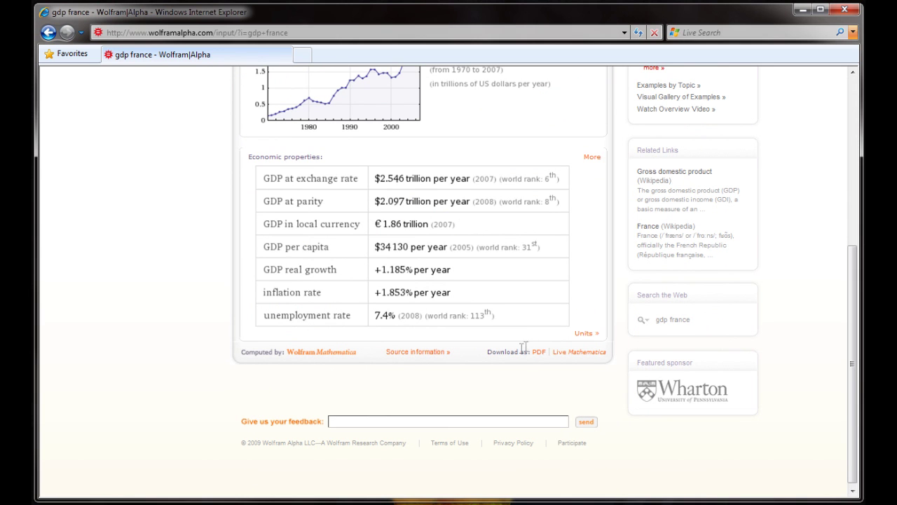
scroll(521, 349, up, 6)
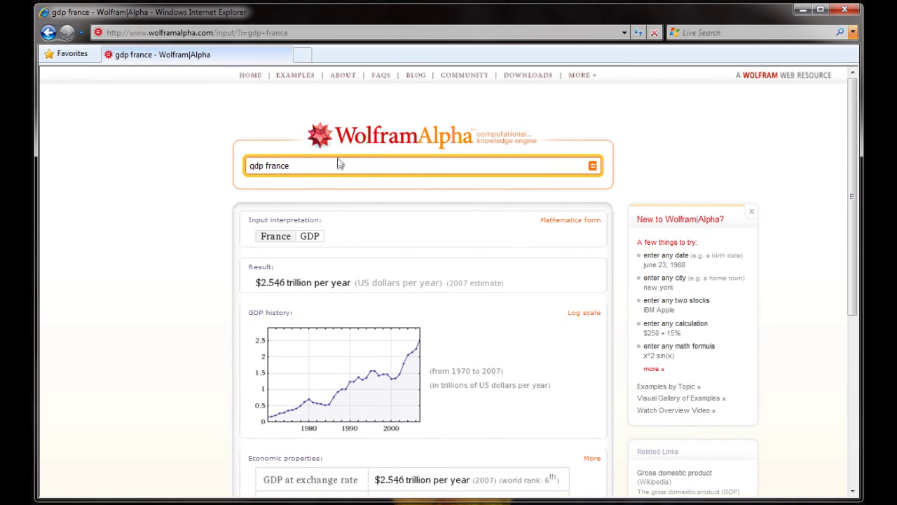
- Query a well-known politician's age (63 years 2 months 13 days), then clear the search box
drag(339, 163, 186, 174)
key(BackSpace)
text(age of bill clinton)
key(Return)
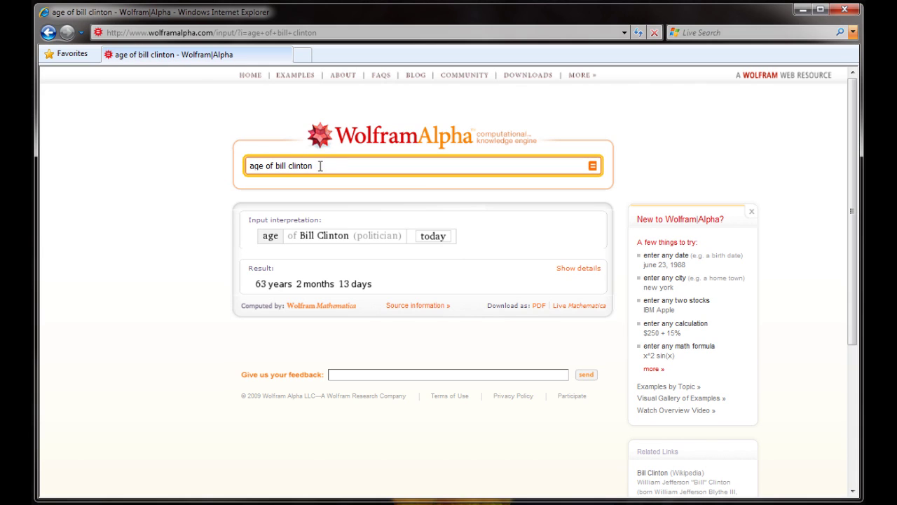
drag(320, 165, 236, 168)
key(BackSpace)
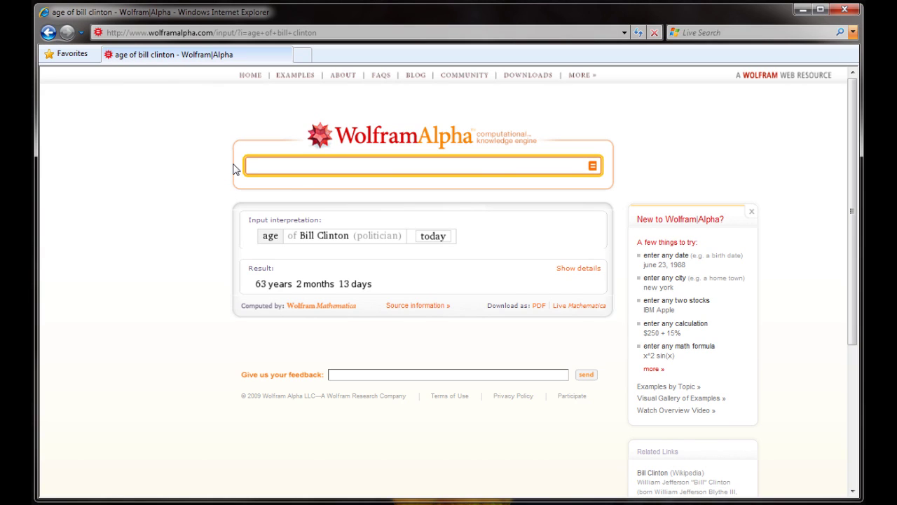
- Look up 'march 3 1982' and show its time difference as plain text
text(march 3 1982)
key(Return)
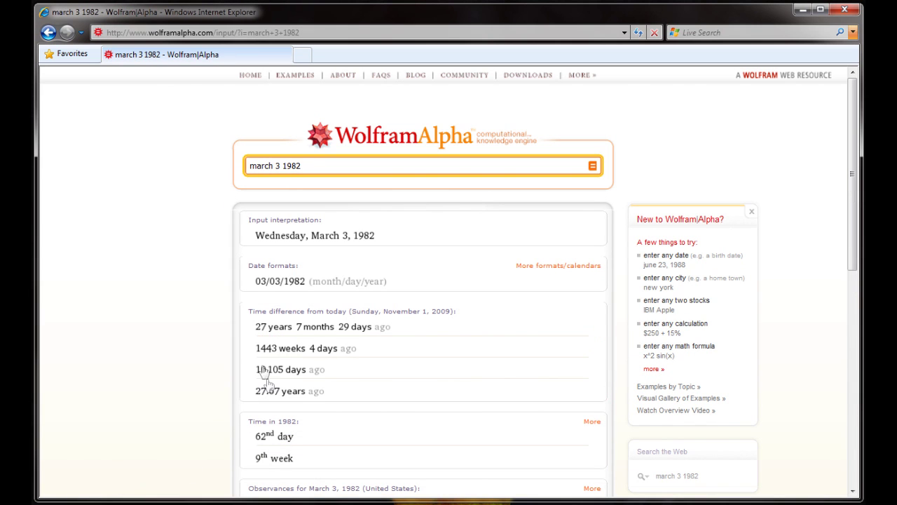
click(360, 328)
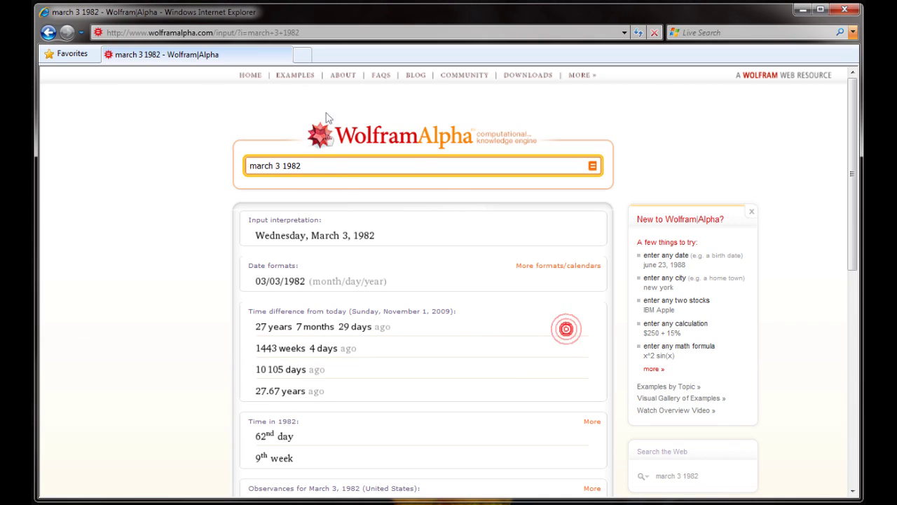
- Replace the query with 'great aunt' to see the grandaunt relation on a family tree
triple_click(327, 163)
key(BackSpace)
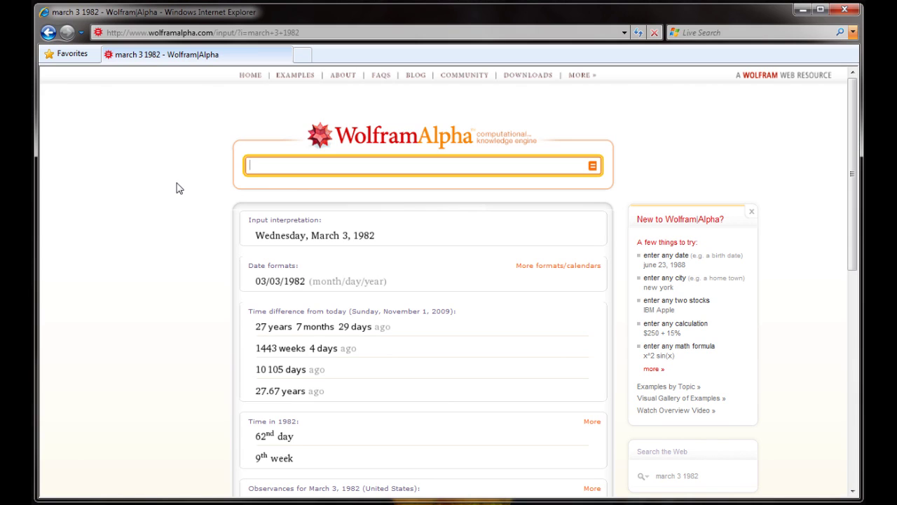
text(great aunt)
key(Return)
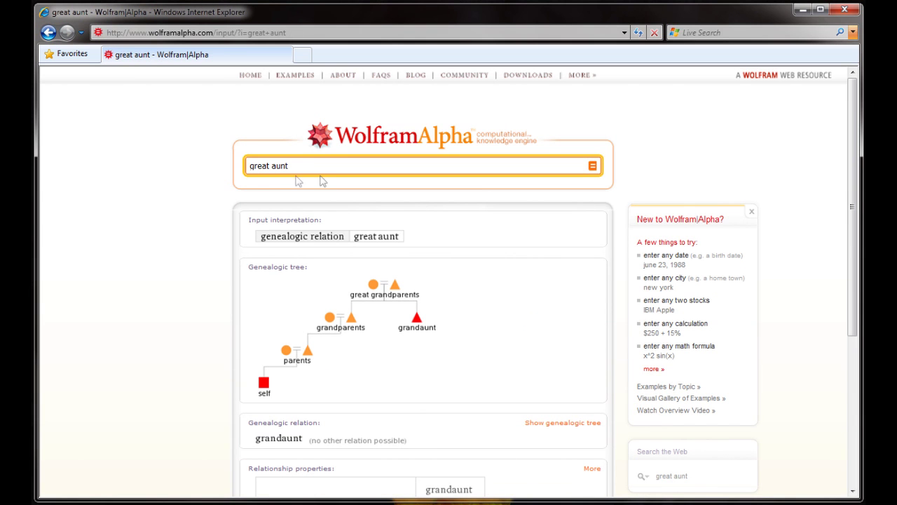
- Return to the Wolfram|Alpha home page via the HOME link
click(319, 134)
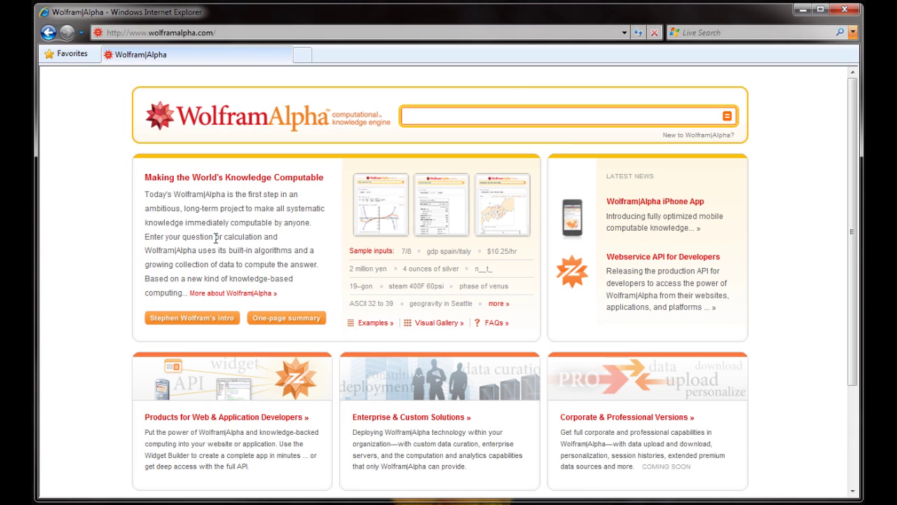